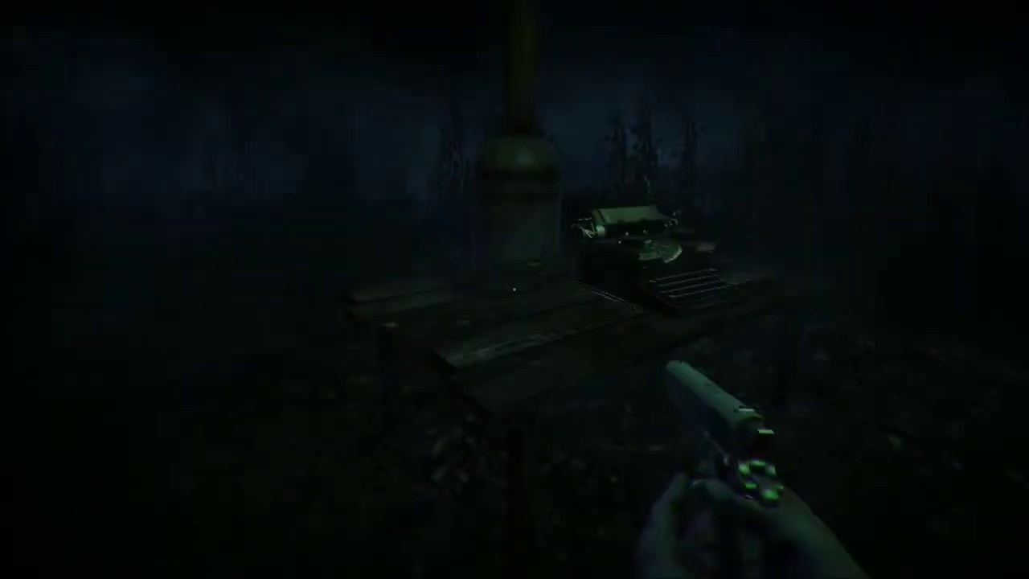
# Use the typewriter on the wooden forest table to show the EP01 save list
pyautogui.press('e')
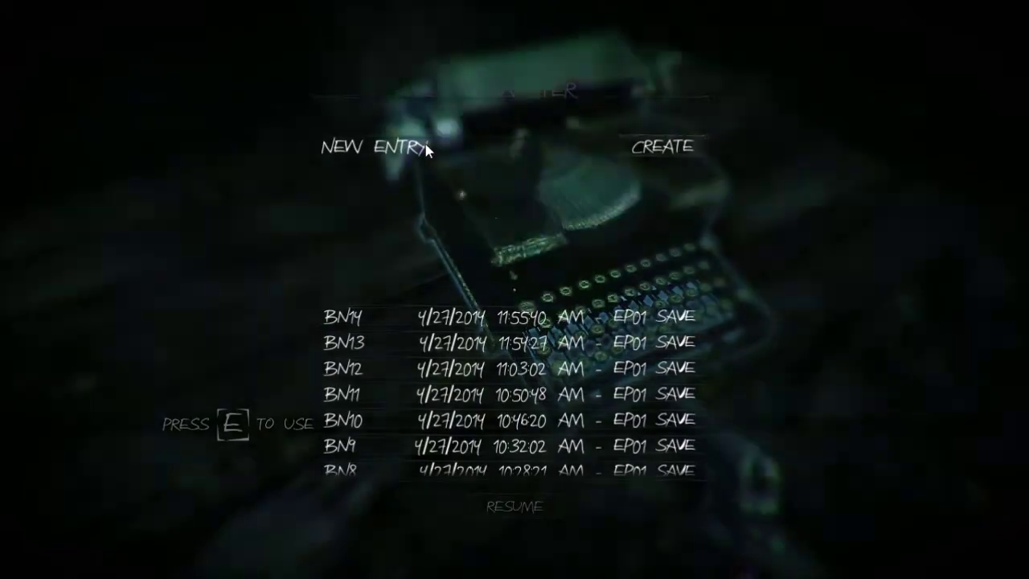
# Create a new save entry named BN15 and resume play
pyautogui.click(425, 148)
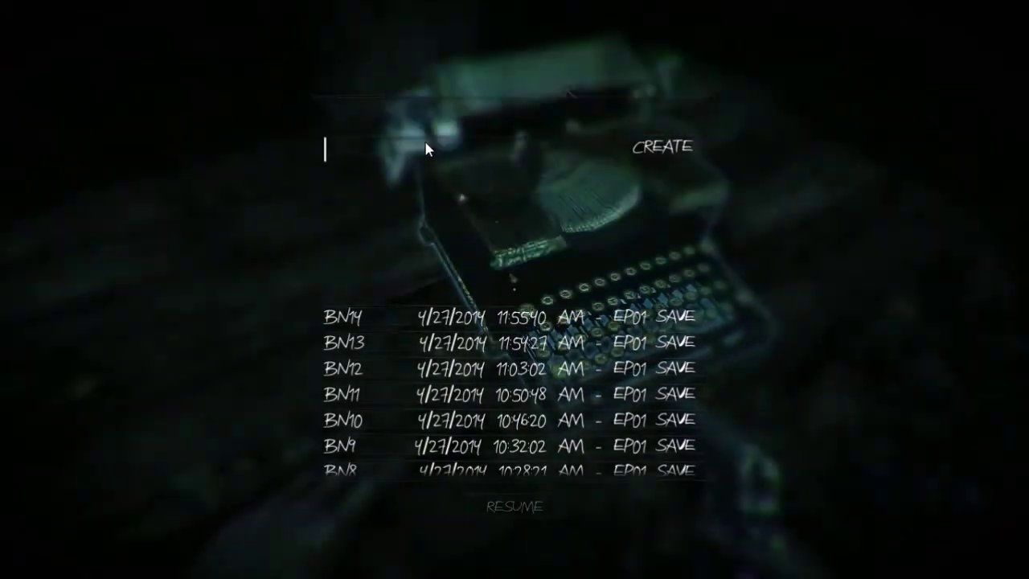
pyautogui.write('BN1')
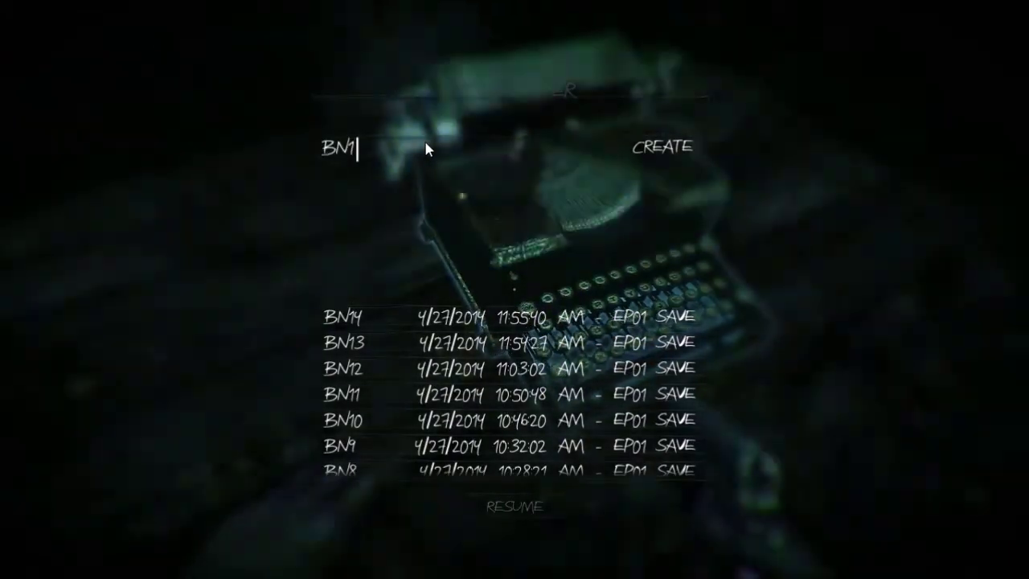
pyautogui.write('5')
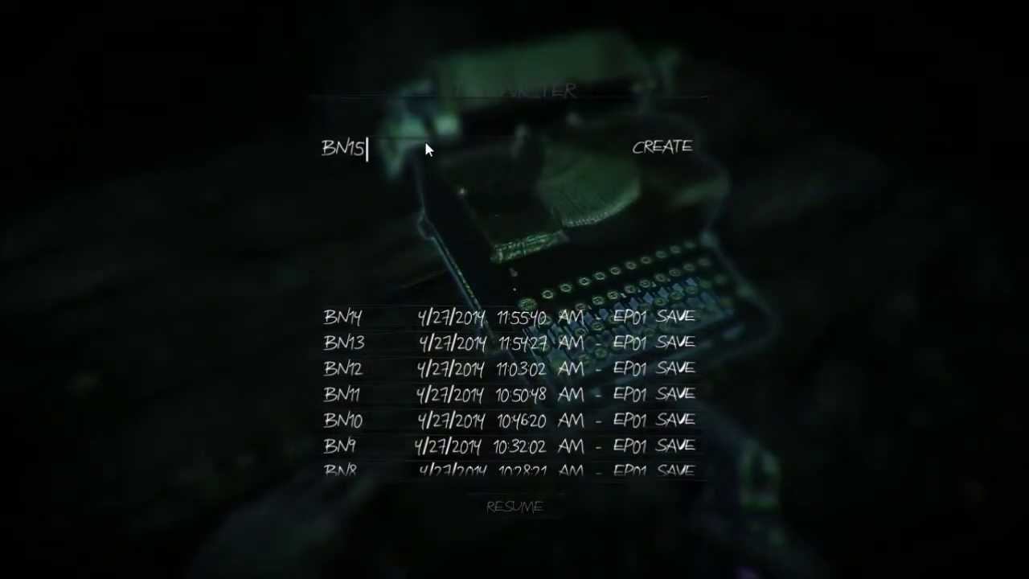
pyautogui.click(654, 146)
pyautogui.click(523, 510)
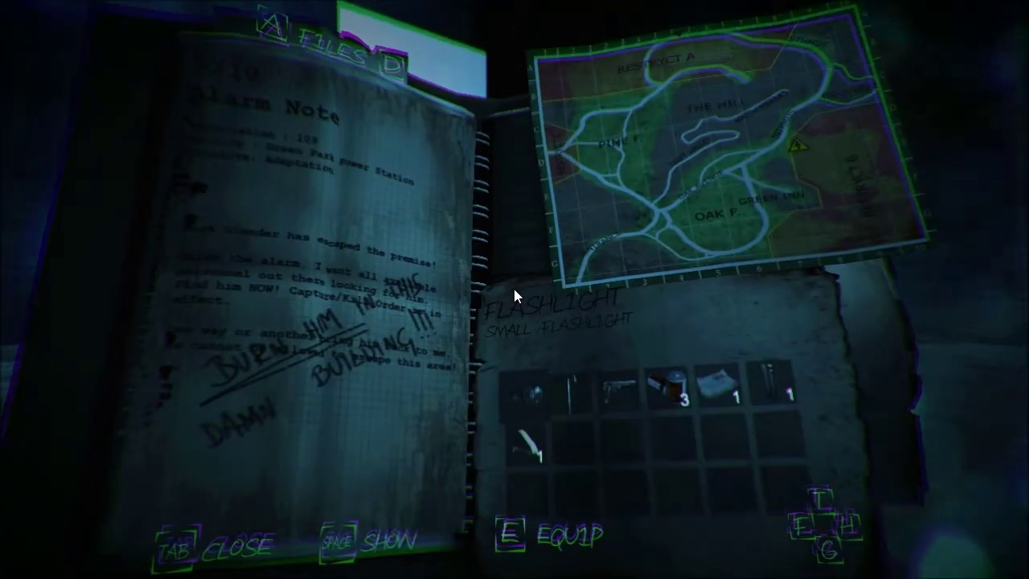
# Page forward through the collected files to the poem and the Project HAUNT document
pyautogui.press('d')
pyautogui.press('d')
pyautogui.press('d')
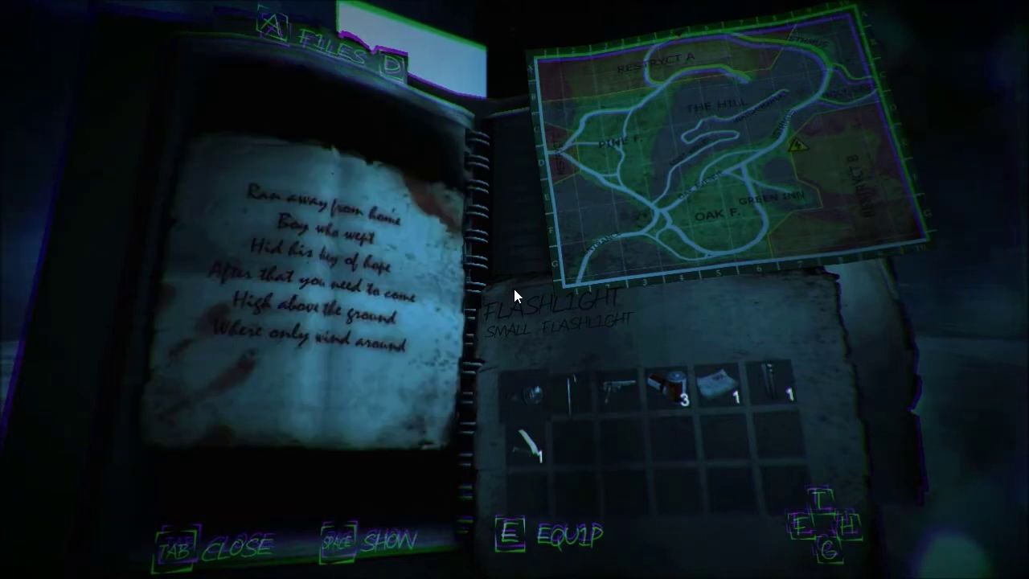
pyautogui.press('d')
pyautogui.press('d')
pyautogui.press('d')
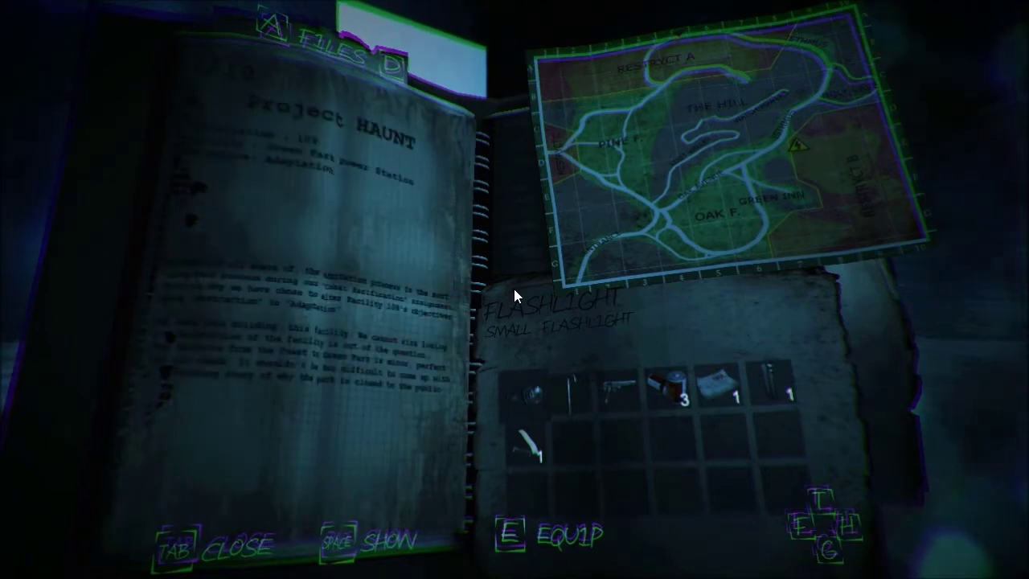
pyautogui.press('d')
pyautogui.press('d')
pyautogui.press('d')
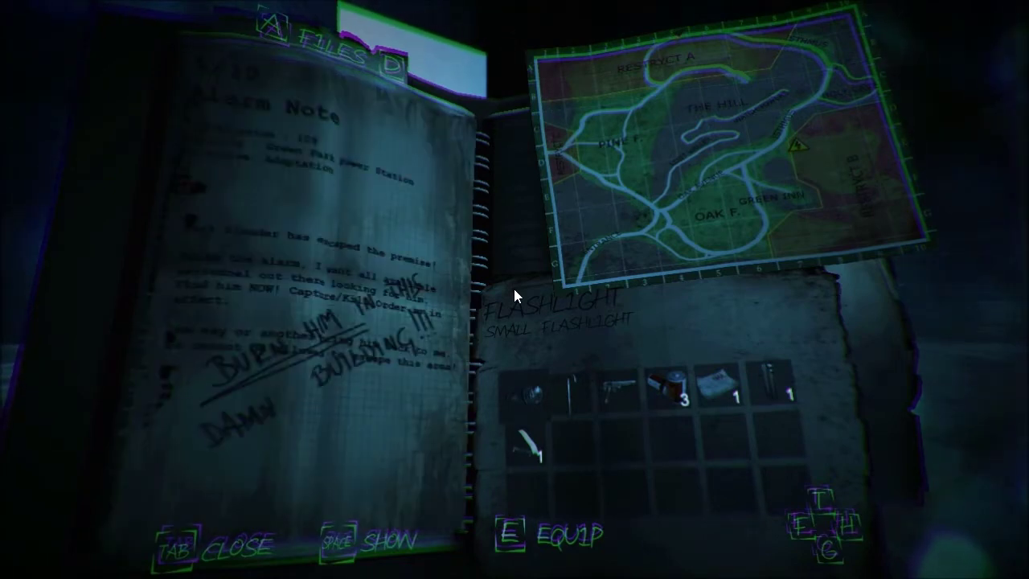